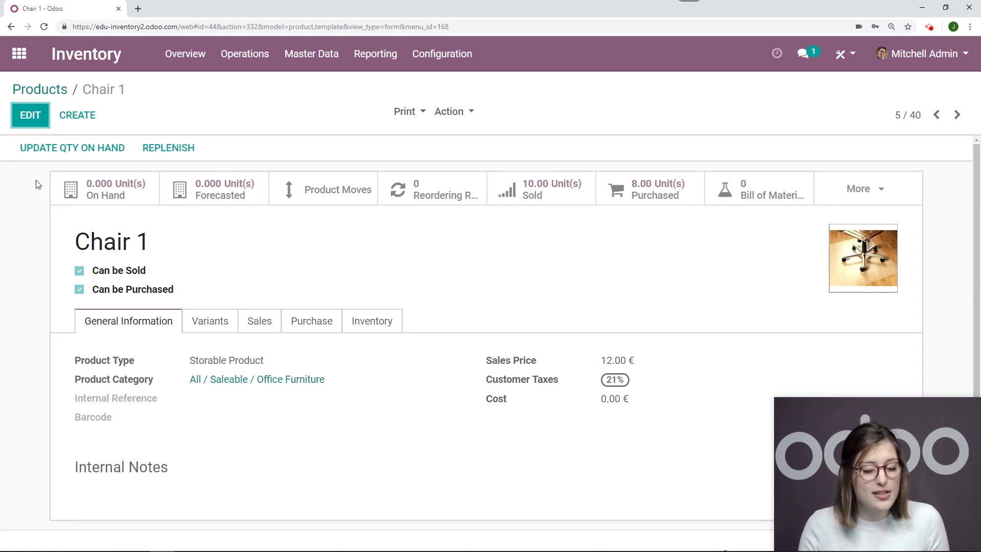
Step: Update the on-hand quantity of Chair 1 to 5 units
left_click(54, 152)
double_click(300, 161)
type("5")
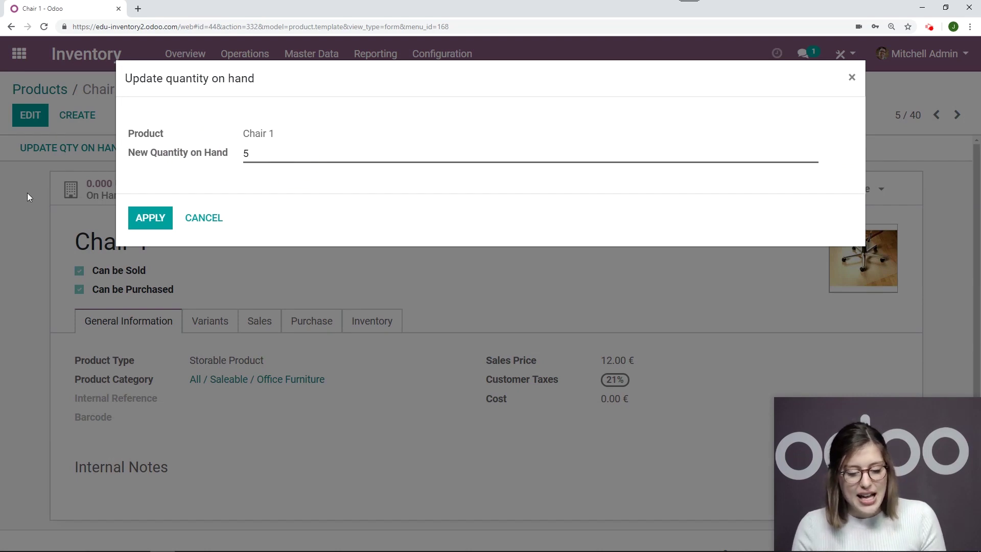
left_click(146, 222)
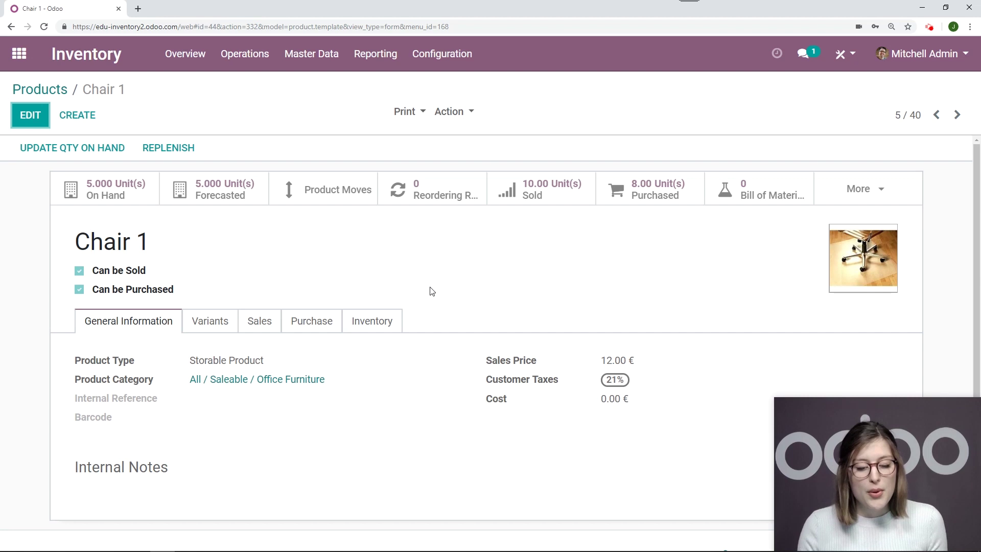
Step: Open the most recent INV: Chair 1 inventory adjustment and review its inventory details and stock adjustment lines
left_click(235, 61)
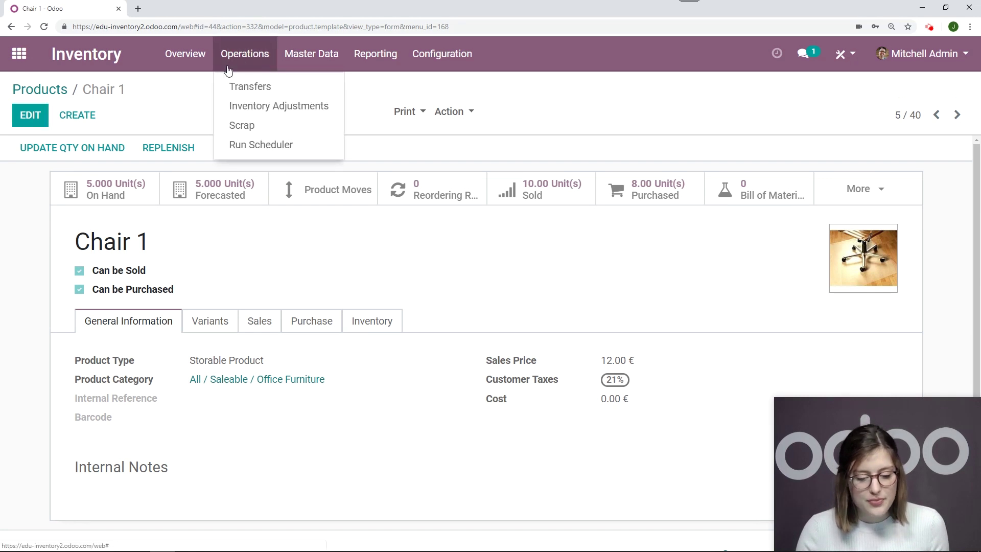
left_click(278, 105)
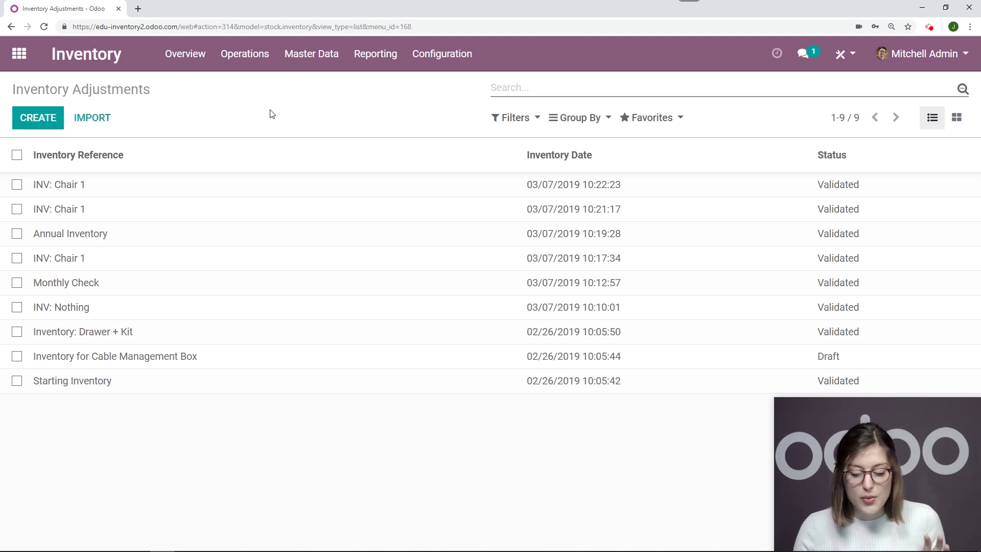
left_click(143, 189)
scroll(421, 190, "down", 1)
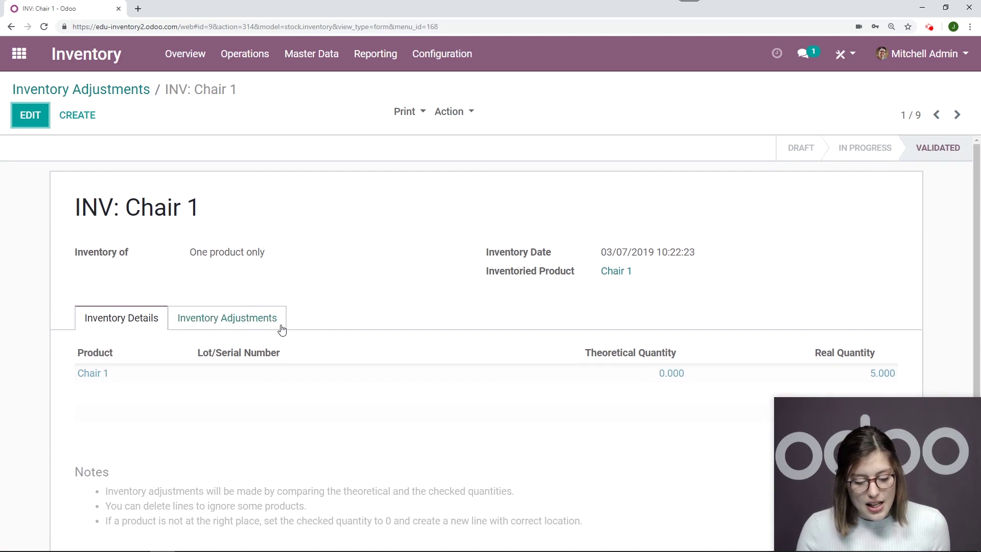
left_click(245, 317)
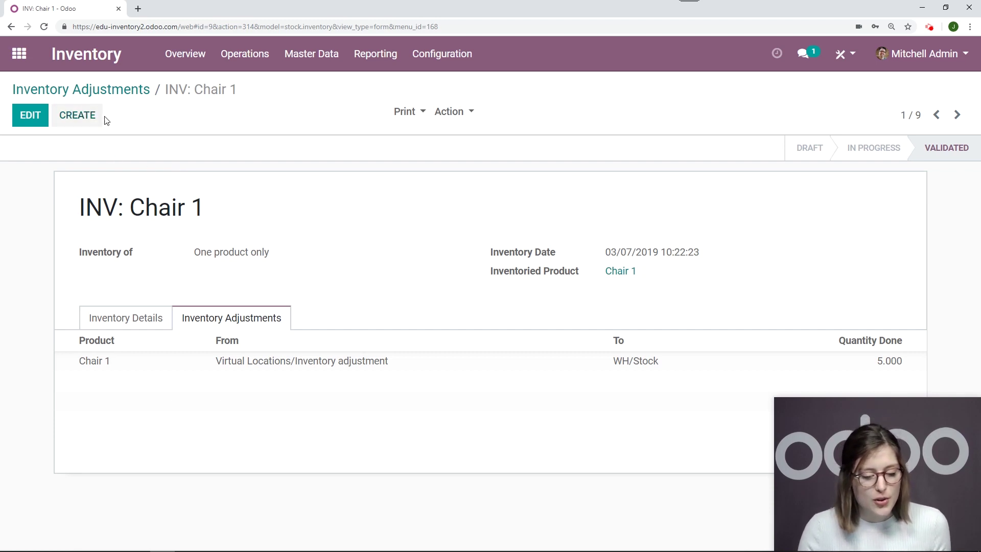
Step: Create an inventory adjustment named "Annual Inventory" for all products and start it
left_click(78, 117)
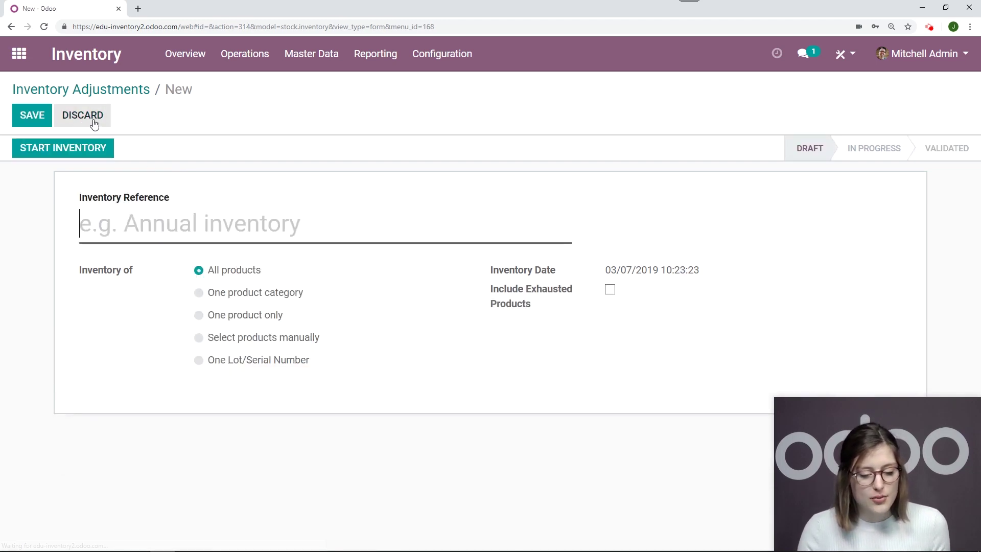
type("Annual")
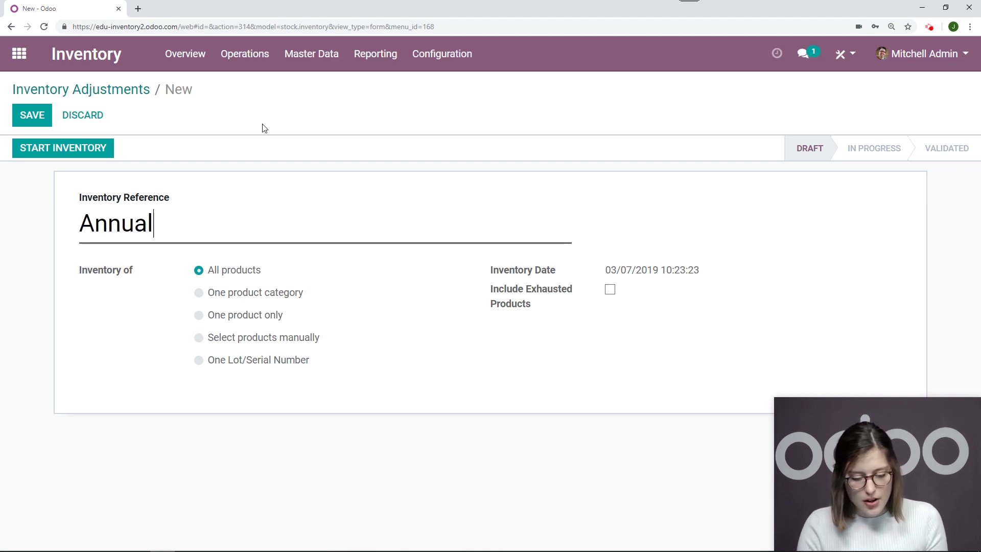
type(" Inventory")
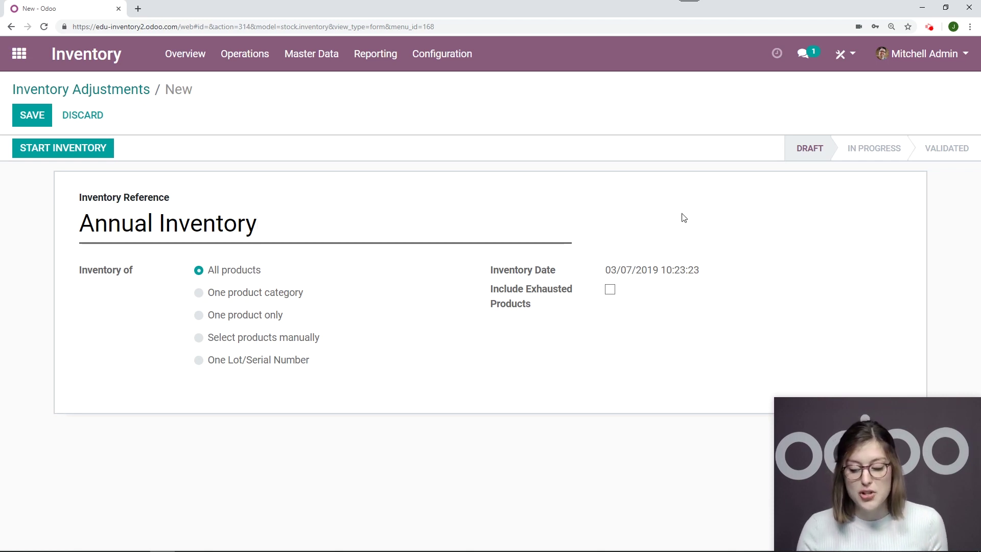
left_click(69, 151)
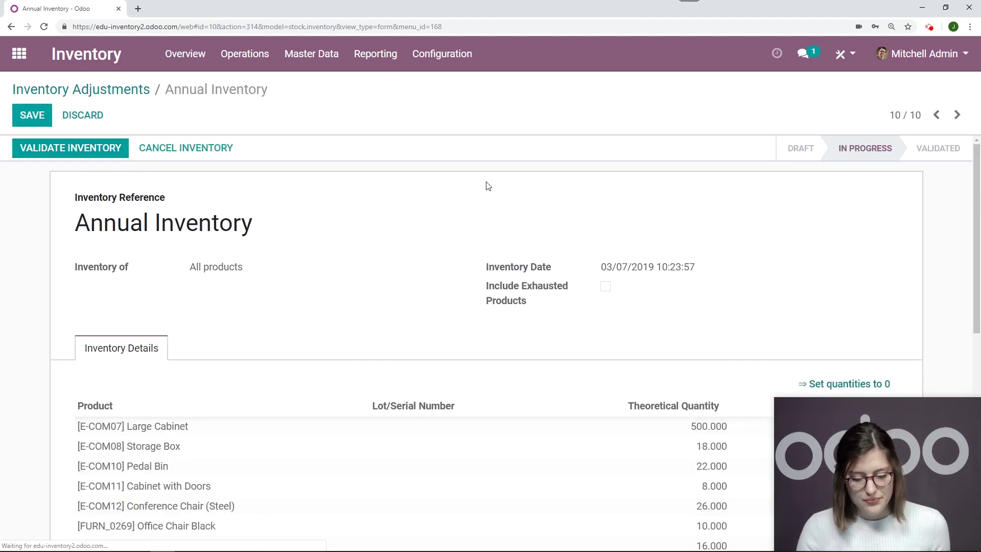
Step: Examine the theoretical and real quantities of the products listed in the Annual Inventory details
scroll(636, 204, "down", 4)
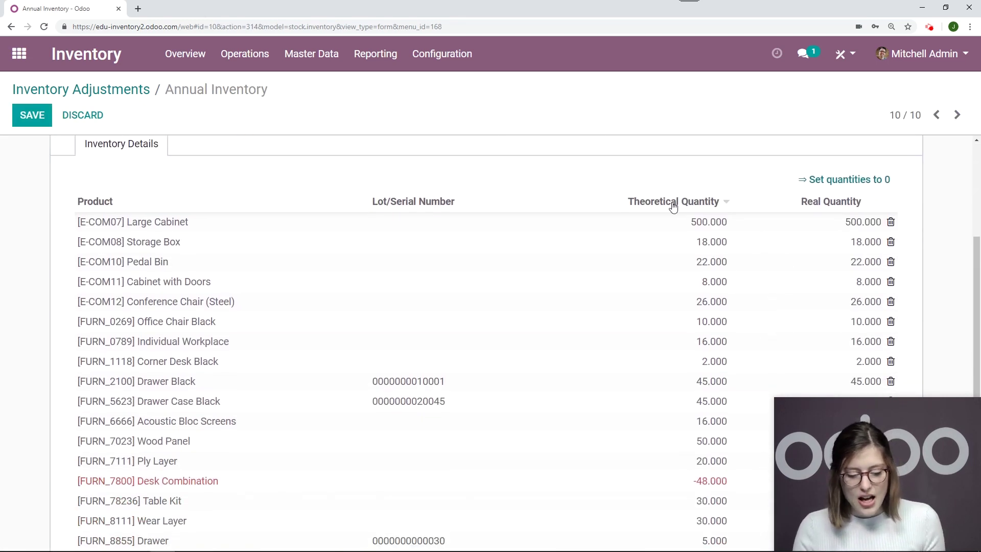
scroll(673, 206, "down", 5)
scroll(664, 210, "up", 7)
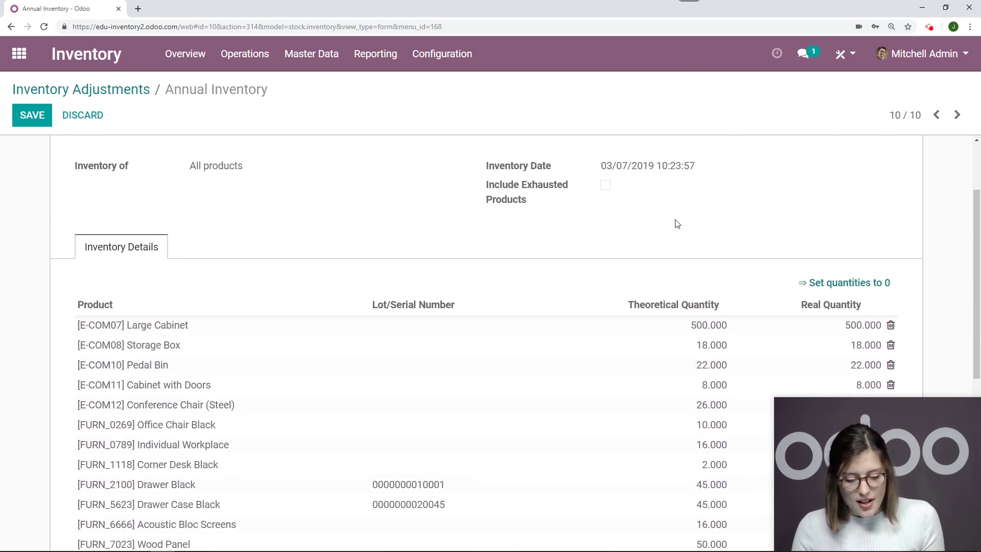
scroll(677, 224, "up", 2)
scroll(724, 230, "down", 3)
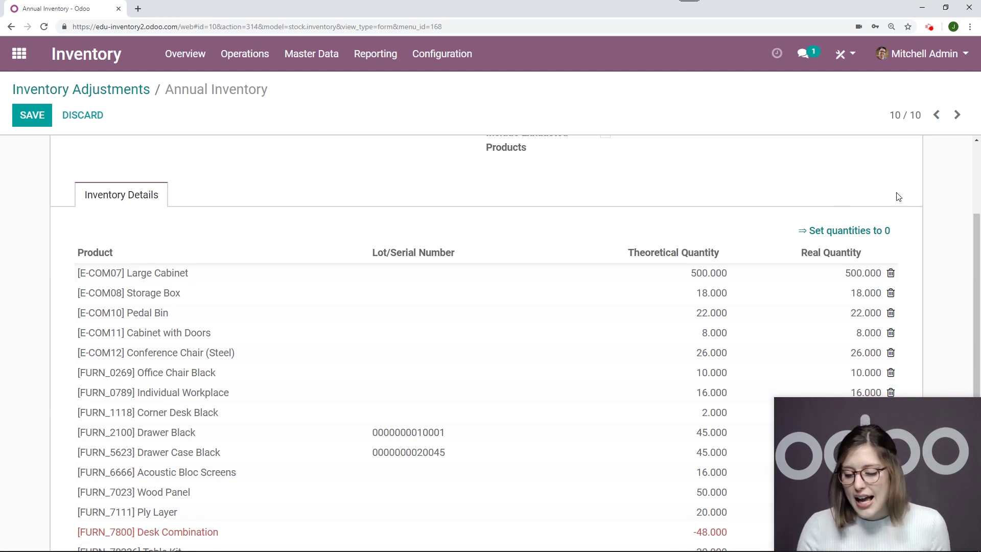
scroll(836, 178, "down", 3)
scroll(848, 168, "down", 1)
scroll(856, 160, "up", 3)
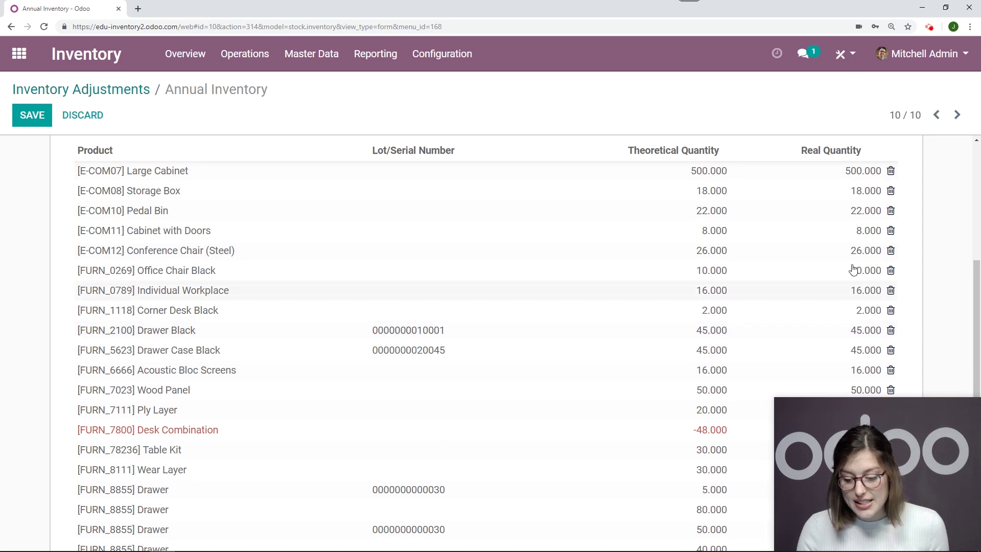
scroll(869, 291, "down", 4)
scroll(858, 284, "up", 1)
scroll(858, 283, "up", 6)
scroll(854, 281, "down", 1)
scroll(919, 211, "down", 1)
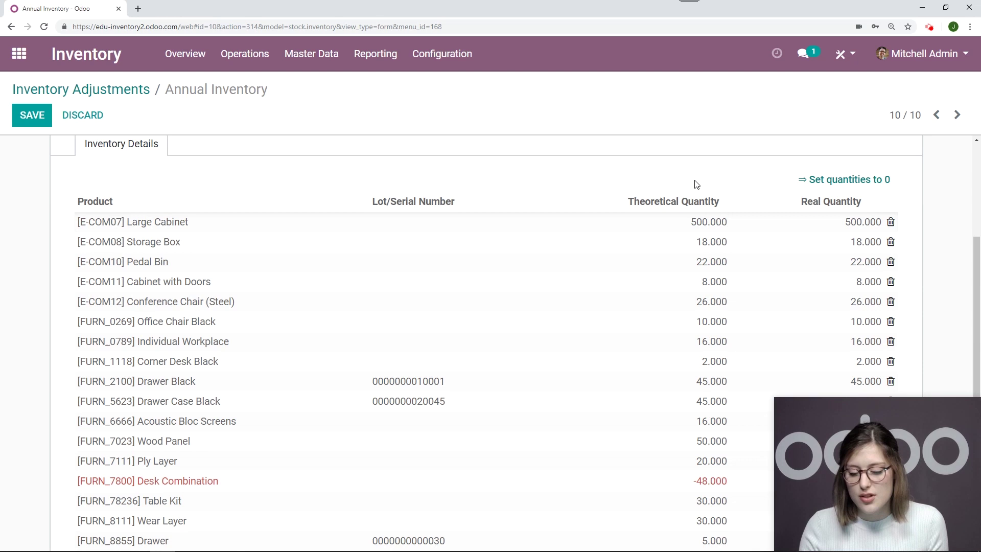
Step: Set the real quantity of [E-COM07] Large Cabinet to 400 and validate the Annual Inventory
left_click(774, 226)
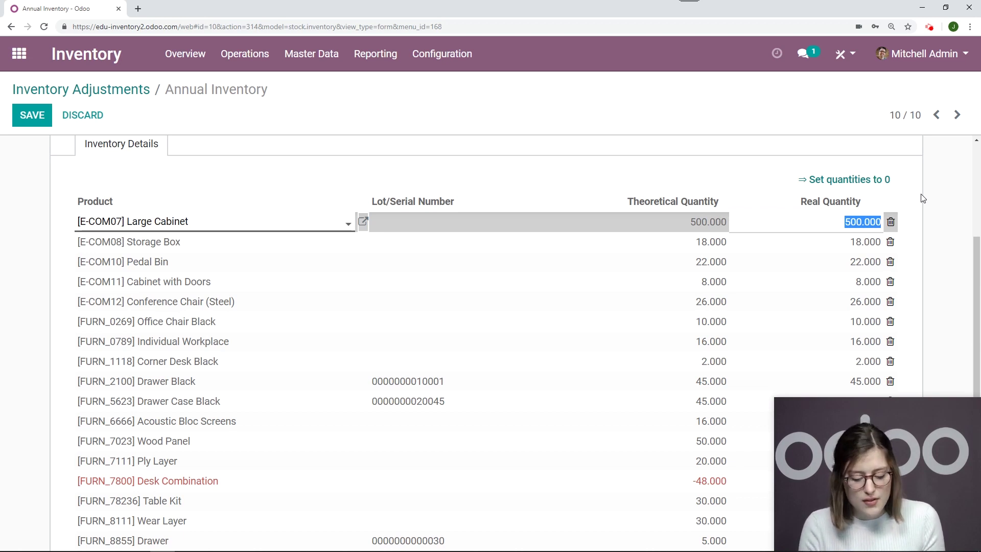
type("400")
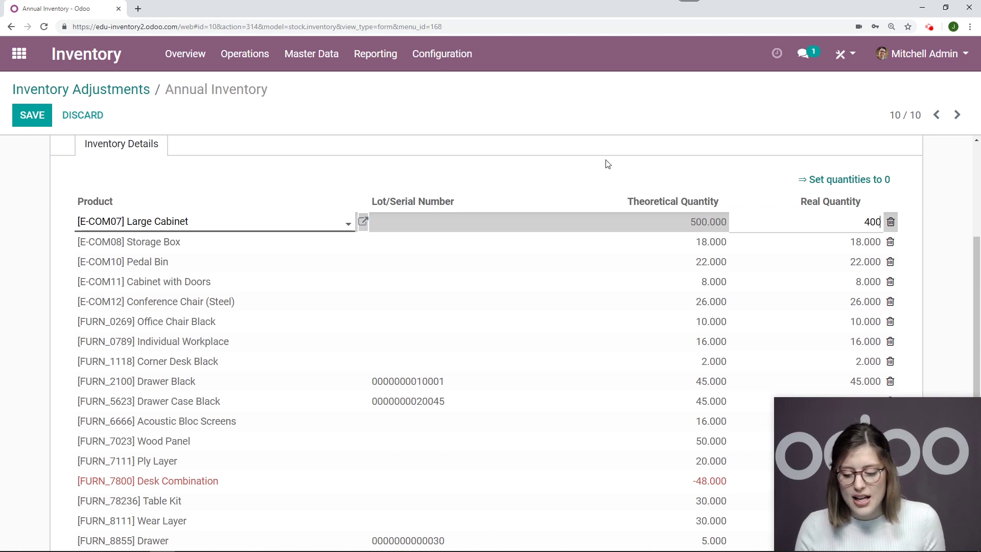
scroll(605, 162, "down", 5)
scroll(602, 179, "up", 10)
left_click(378, 232)
scroll(378, 232, "up", 1)
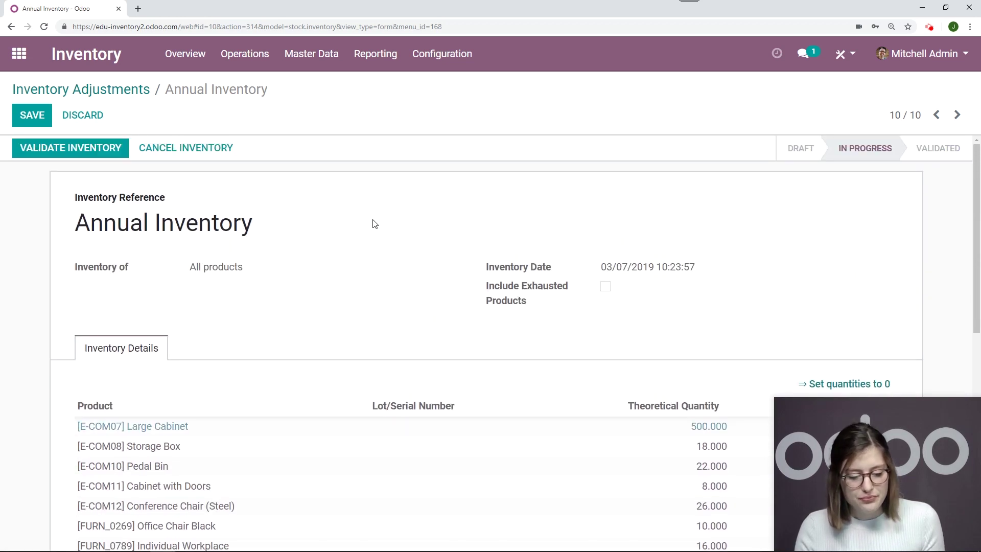
left_click(77, 150)
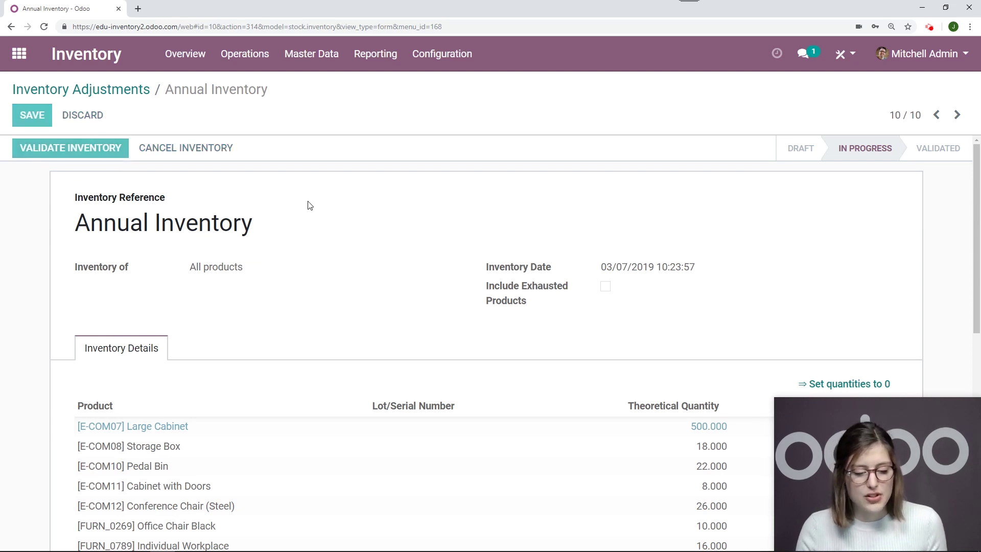
Step: Review the validated inventory's lines, comparing the theoretical and real quantities of each product
scroll(875, 184, "down", 5)
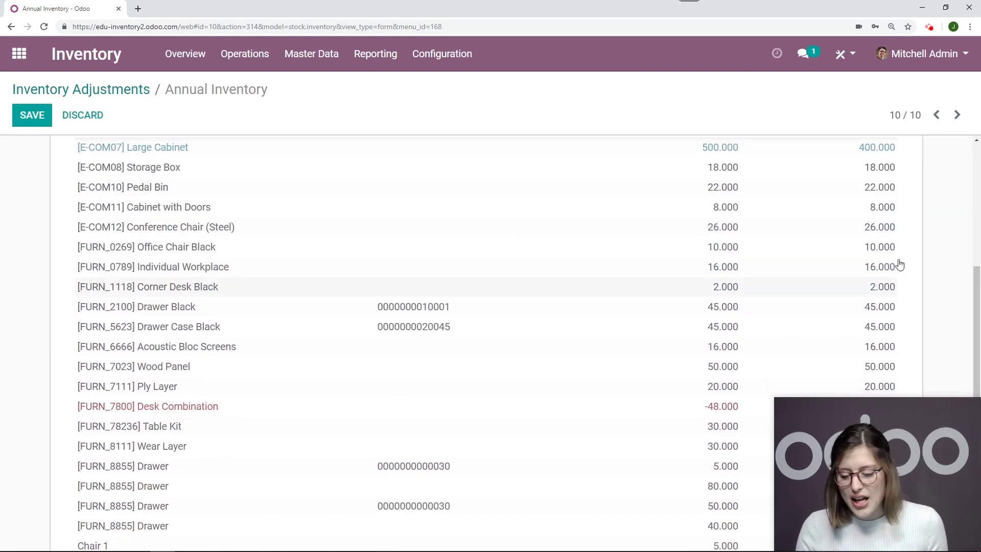
scroll(449, 223, "up", 2)
scroll(769, 249, "down", 4)
scroll(769, 249, "up", 3)
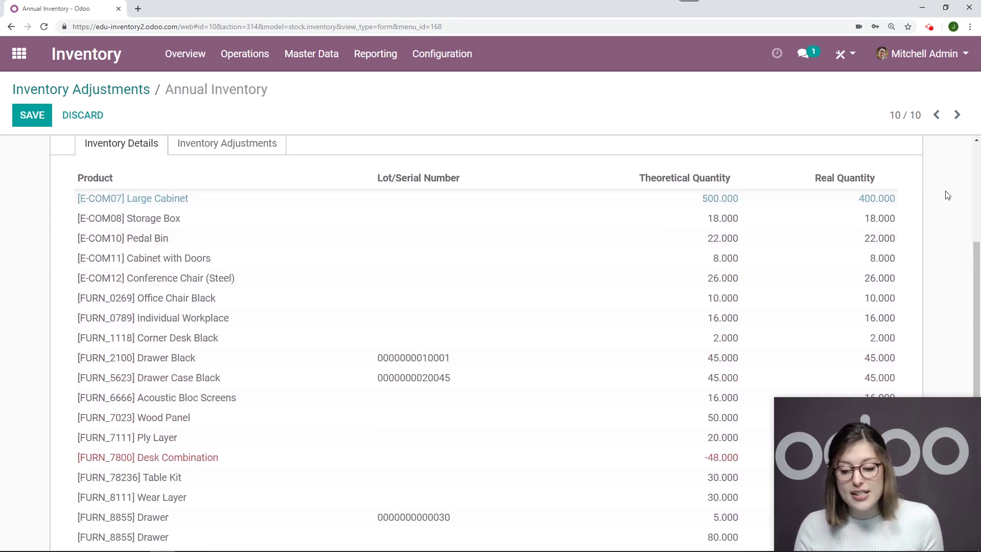
scroll(948, 195, "down", 4)
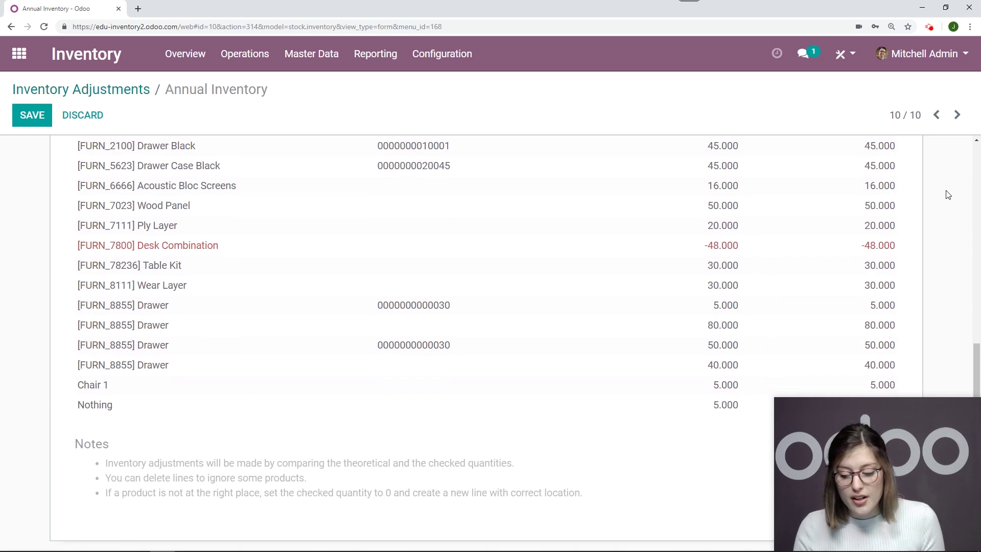
scroll(948, 196, "up", 5)
scroll(948, 195, "up", 1)
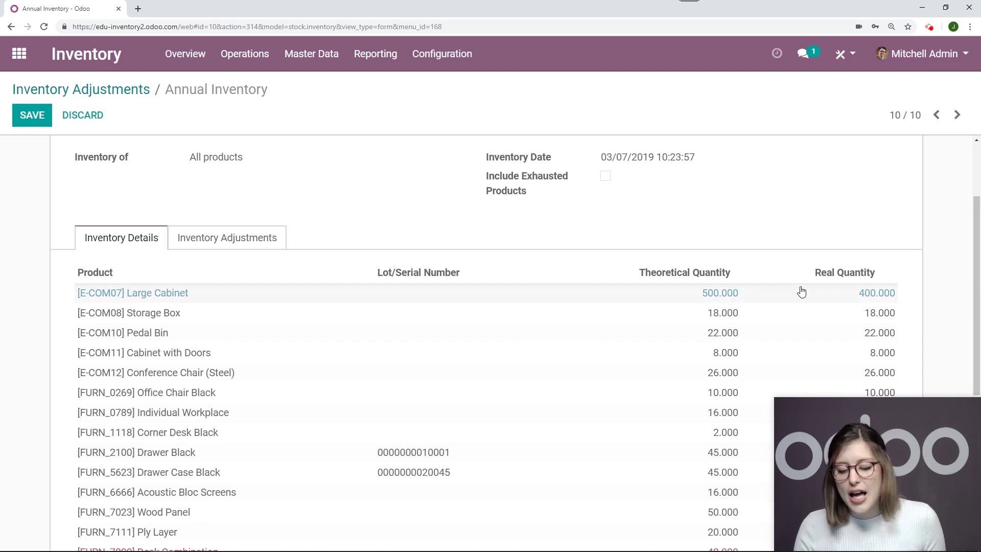
scroll(892, 284, "up", 2)
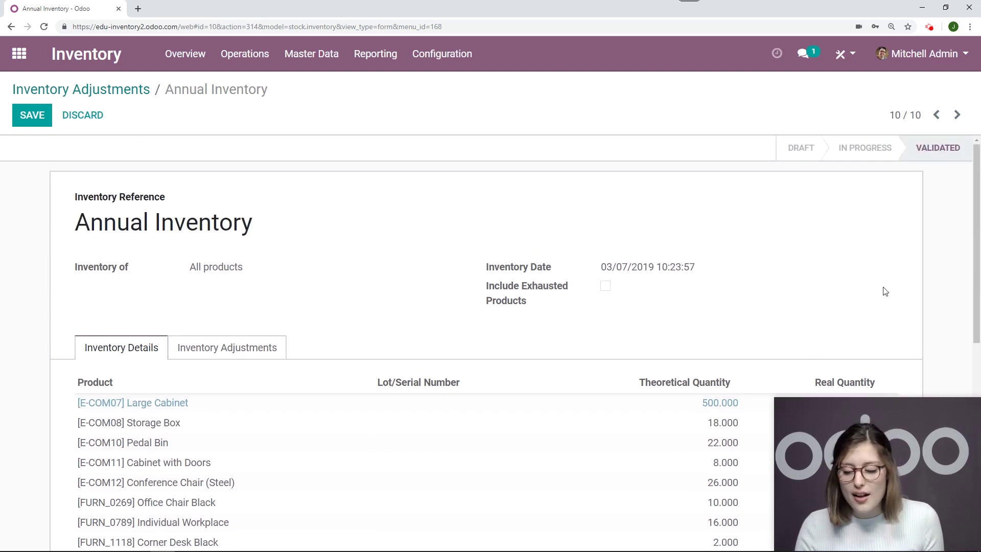